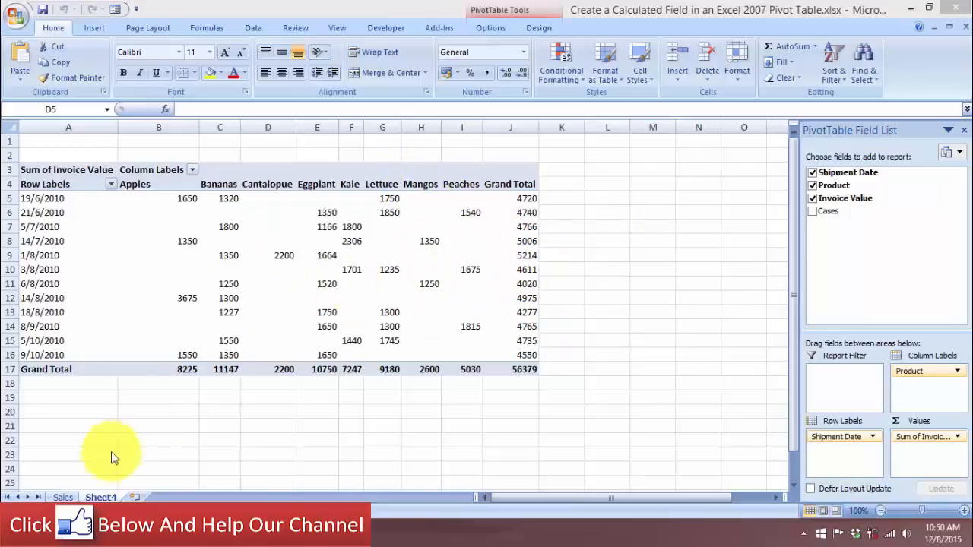
Go to the Sales sheet and widen column A slightly so the Shipment Date entries have more room.
left_click(68, 499)
left_click(58, 498)
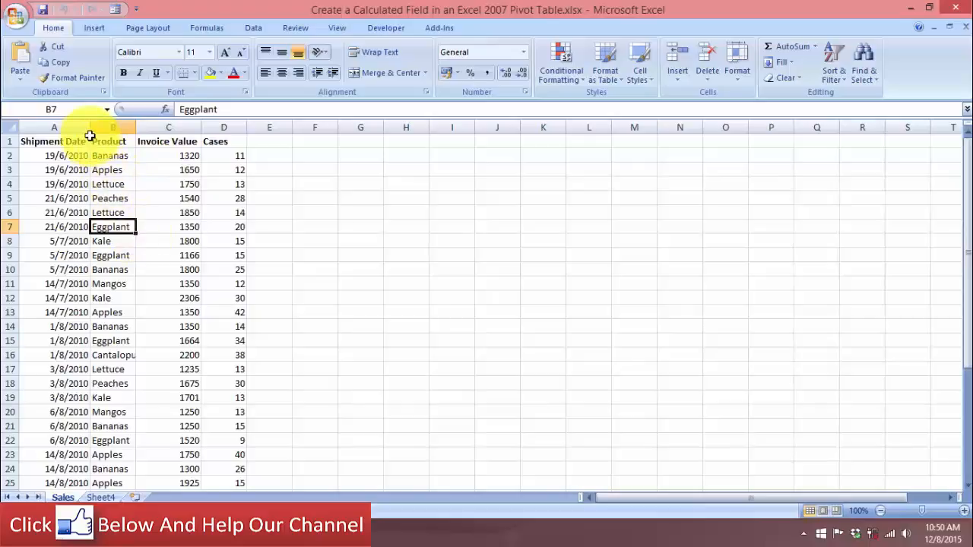
key("ctrl+Home")
left_click_drag(90, 128, 105, 128)
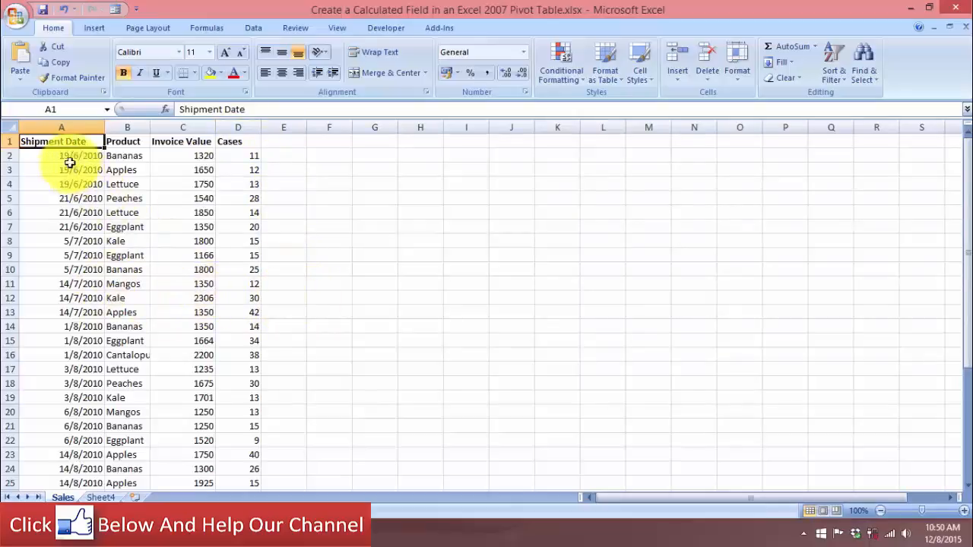
Examine the first shipment dates, invoice values and cases in the Sales data, and the empty column beside them.
left_click_drag(76, 156, 85, 185)
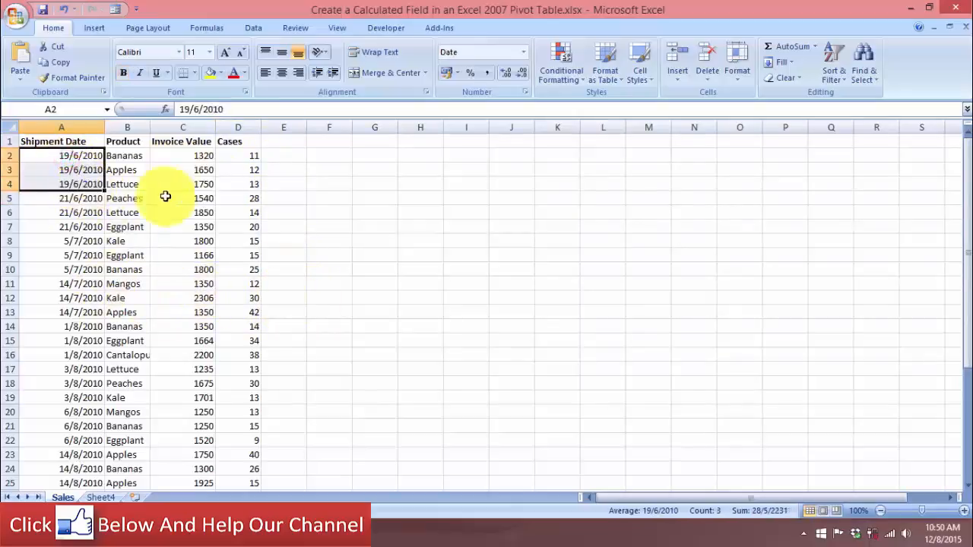
left_click_drag(245, 155, 228, 194)
left_click_drag(202, 152, 210, 194)
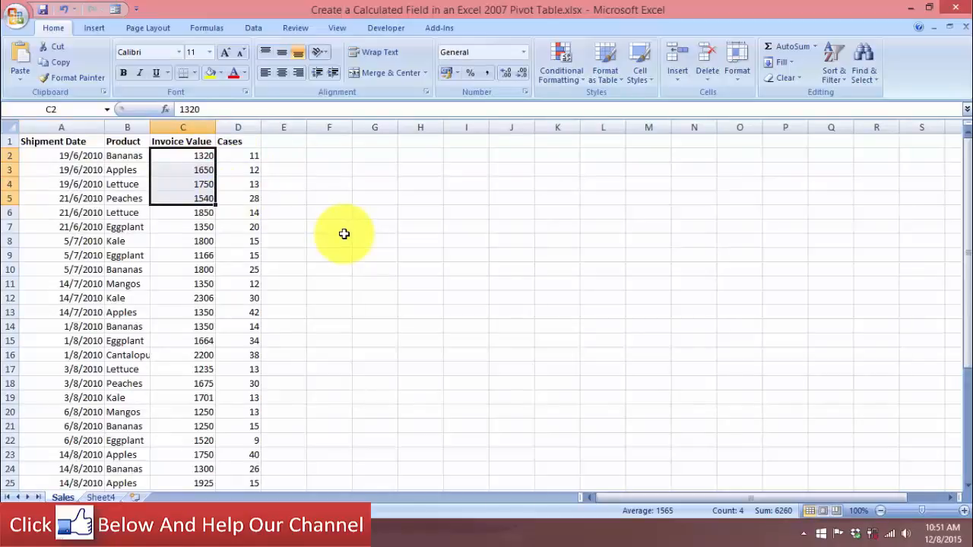
left_click(283, 183)
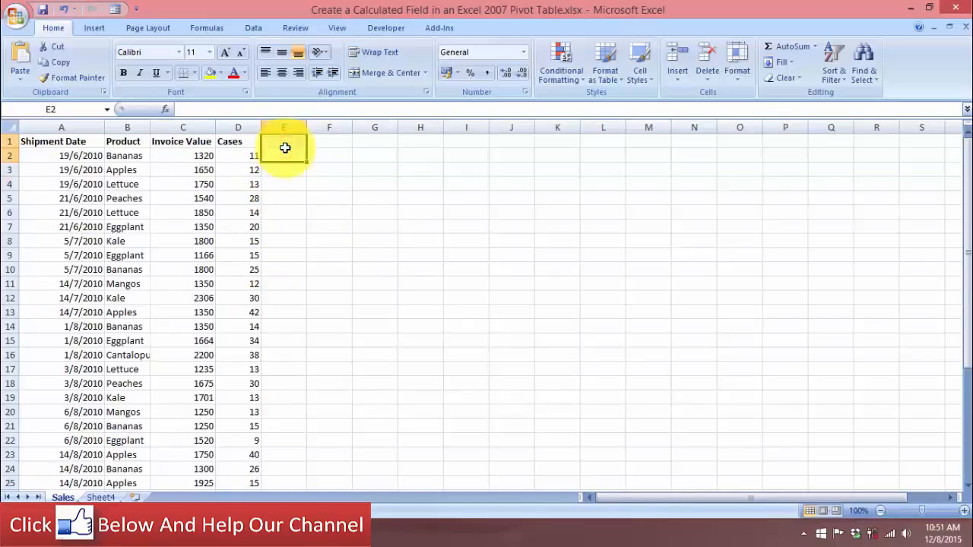
left_click(285, 153)
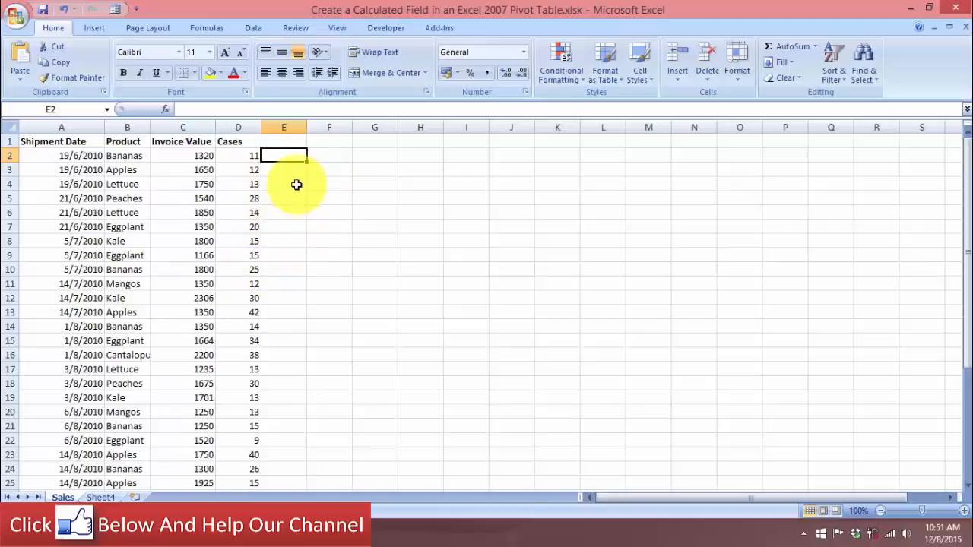
On Sheet4, set the pivot table options to show 0 for empty cells.
left_click(99, 497)
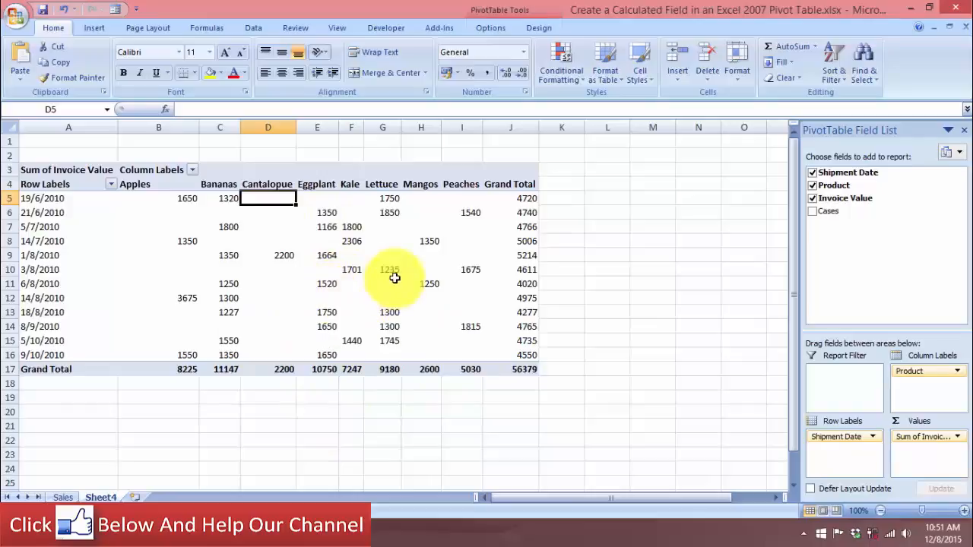
left_click(347, 201)
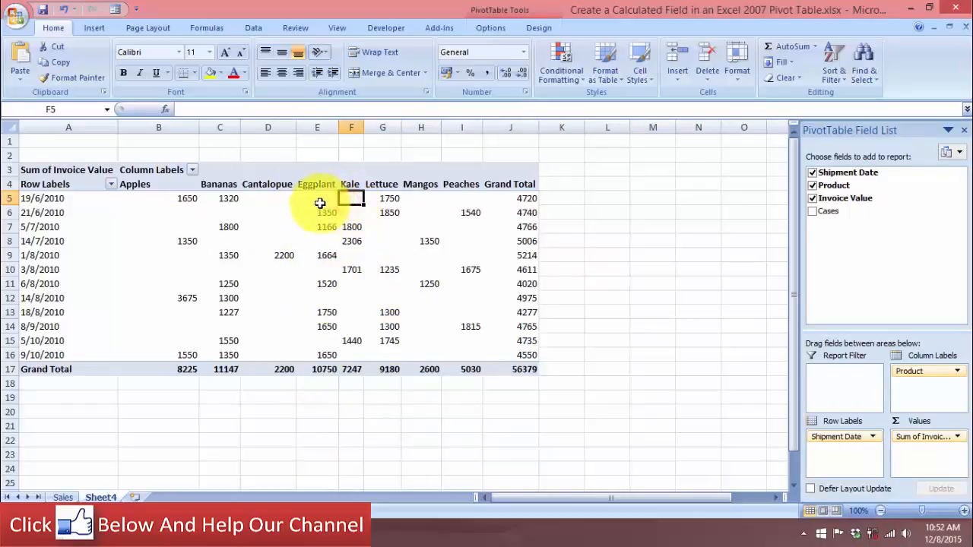
left_click(320, 202)
left_click(270, 205)
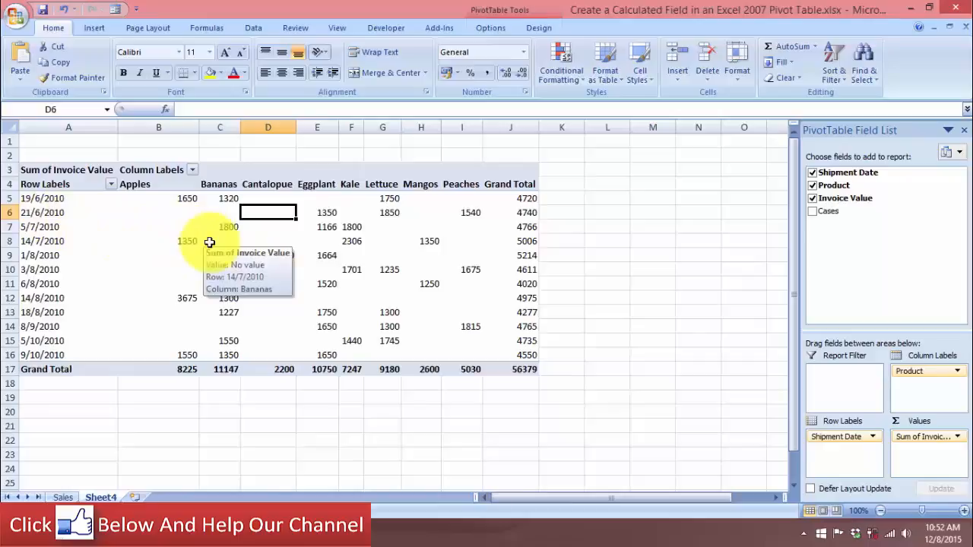
left_click(265, 199)
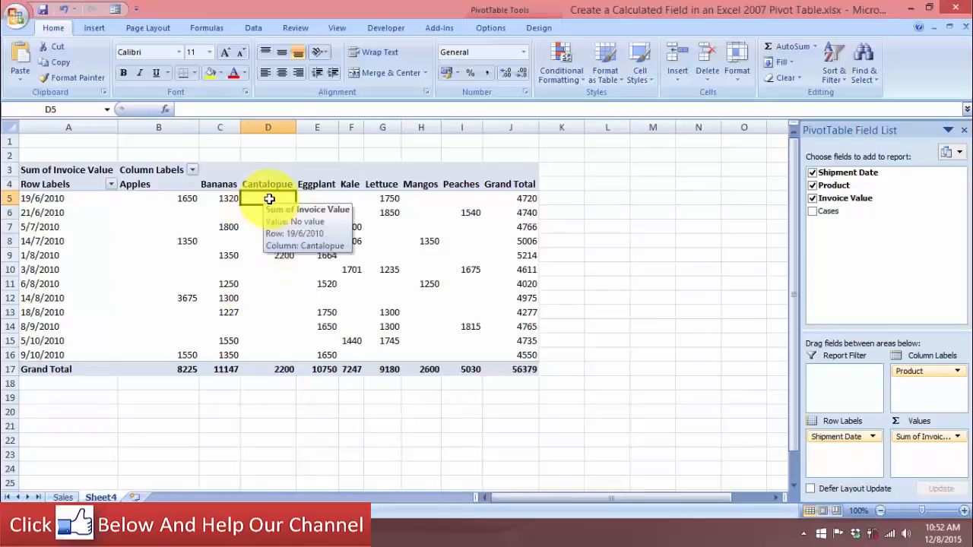
left_click(487, 27)
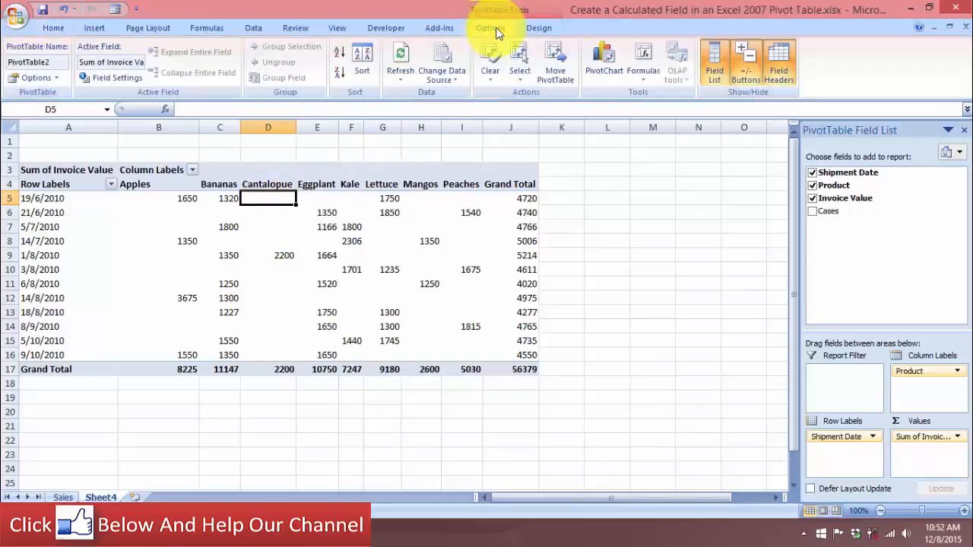
left_click(36, 78)
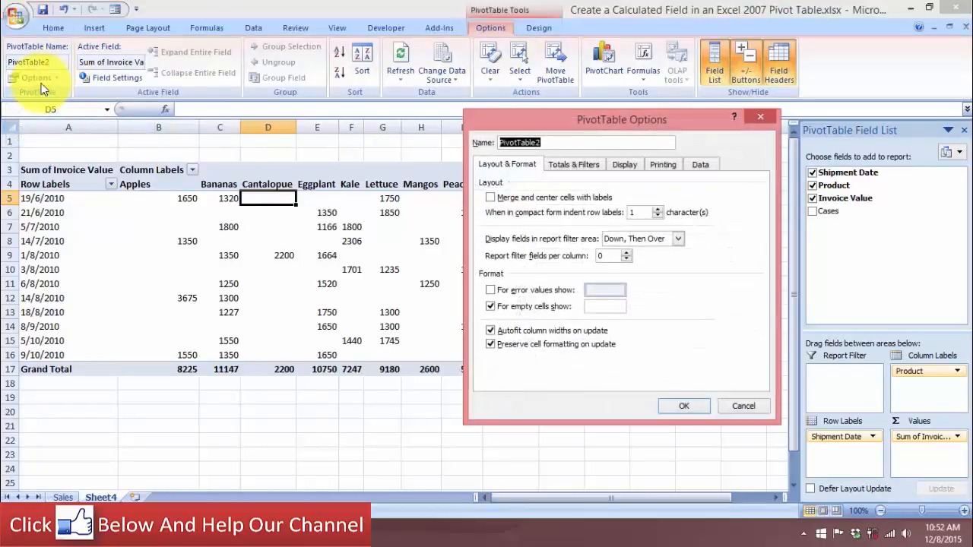
left_click_drag(583, 117, 448, 124)
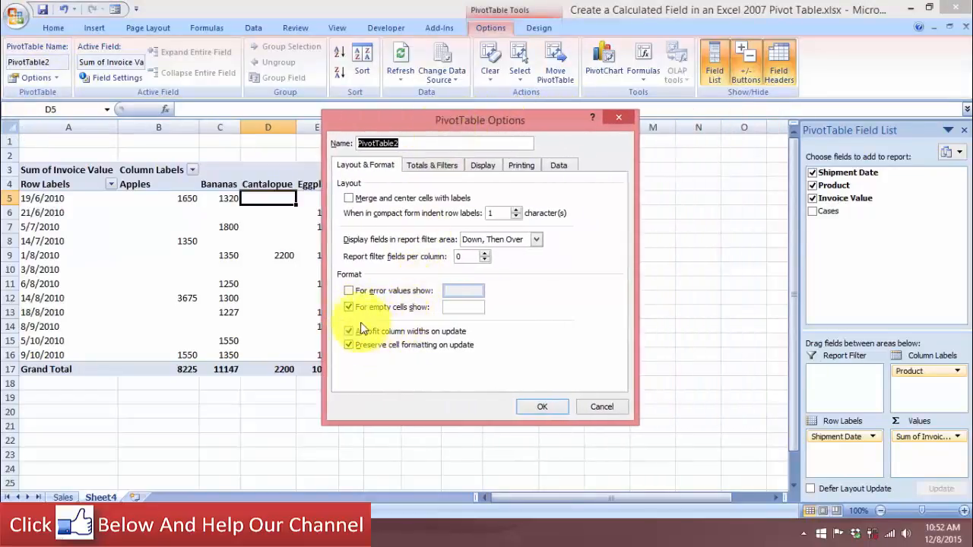
left_click(455, 307)
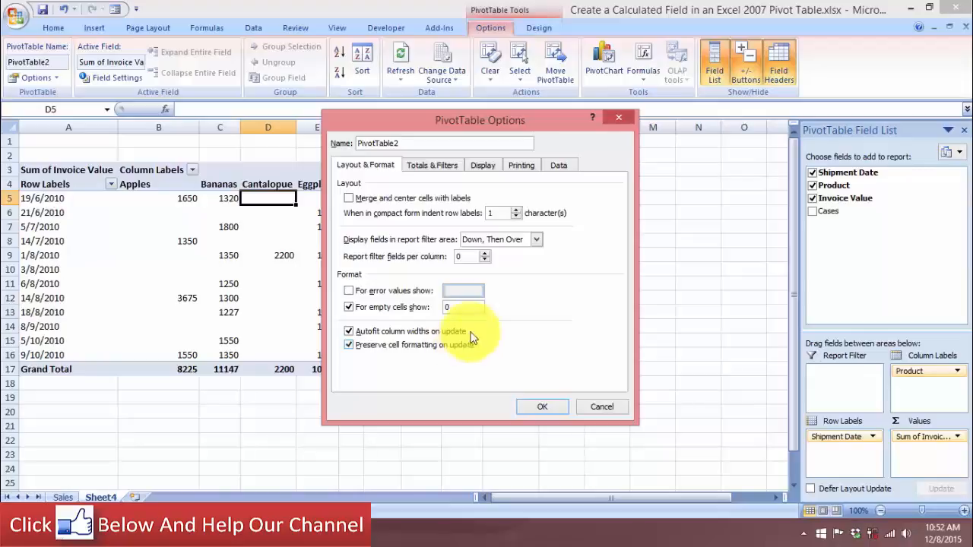
left_click_drag(477, 121, 483, 108)
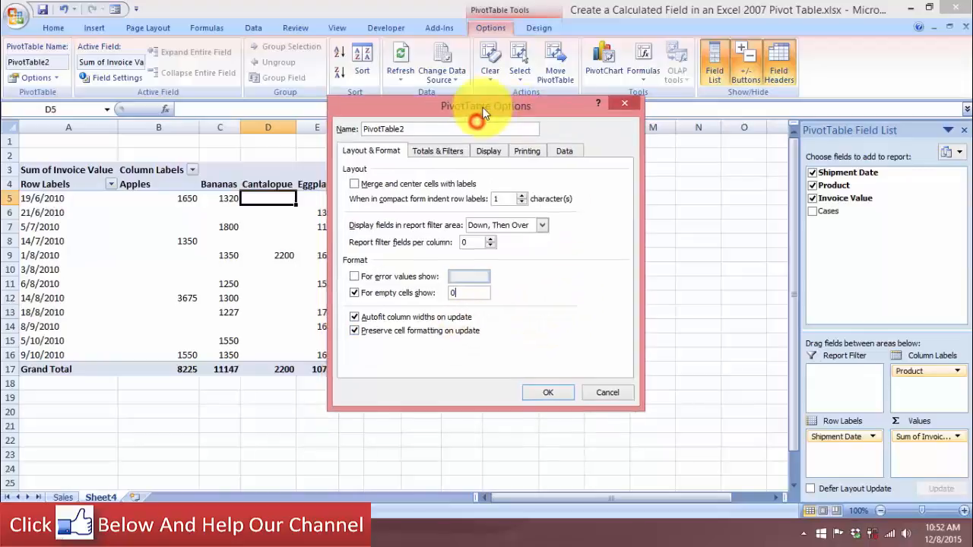
left_click(558, 394)
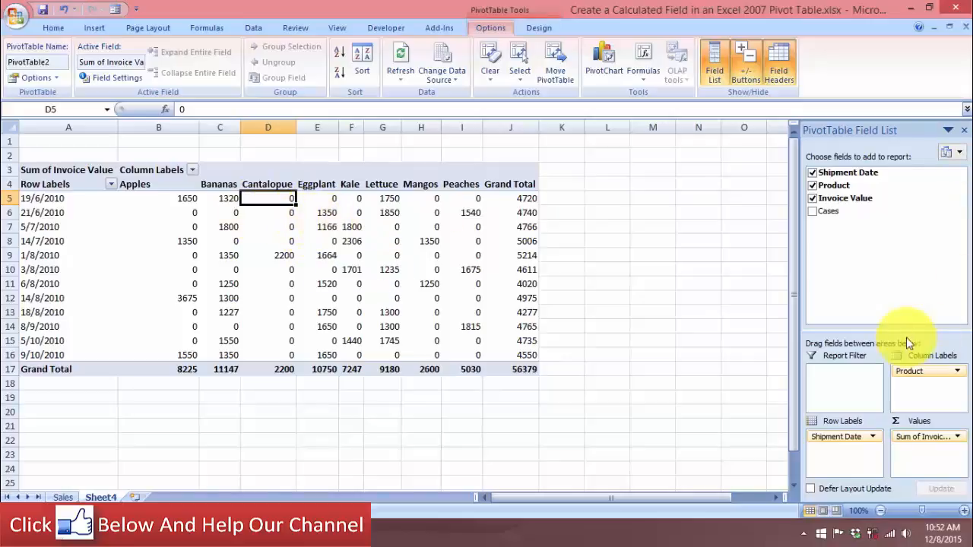
Format the Sum of Invoice Value field as Accounting with 0 decimal places and the $ English (Australia) symbol.
left_click(959, 439)
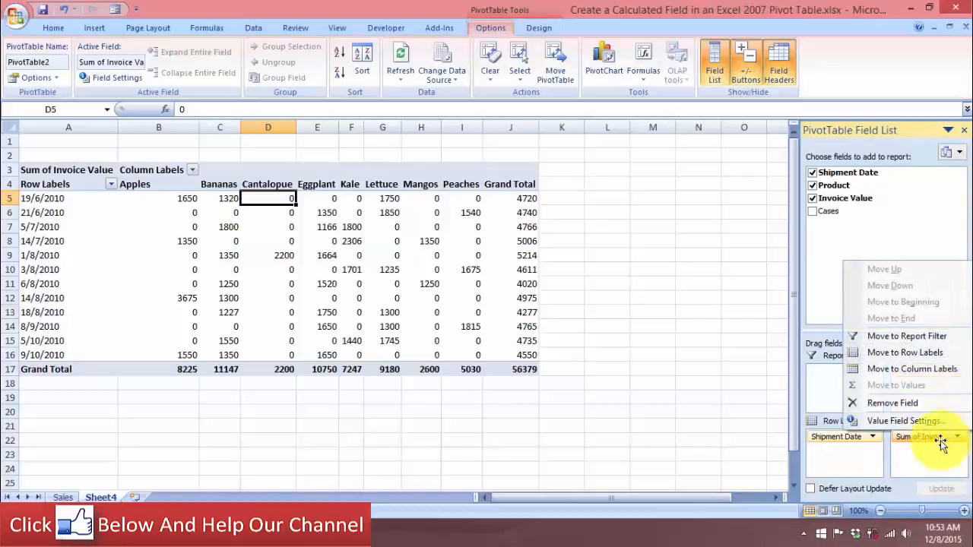
left_click(906, 422)
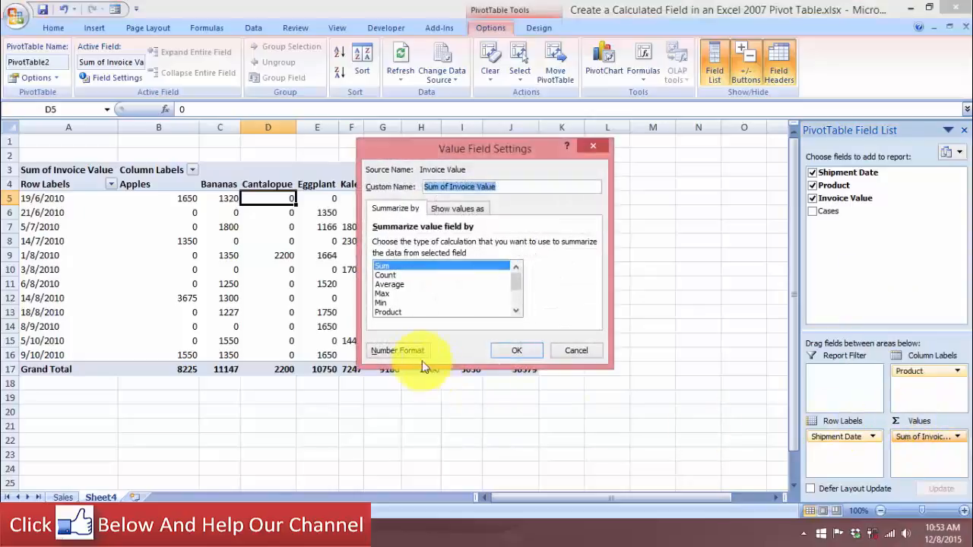
left_click(391, 353)
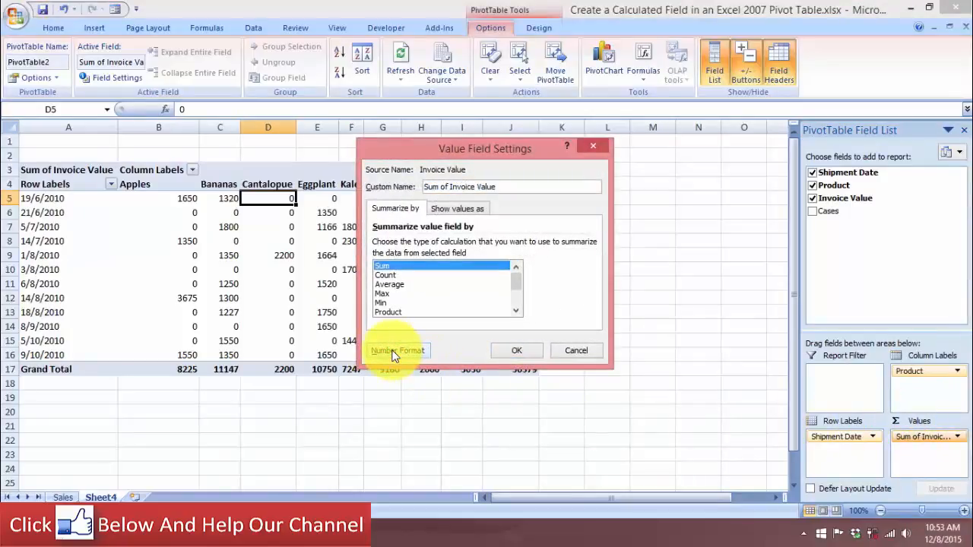
left_click(393, 354)
left_click(329, 181)
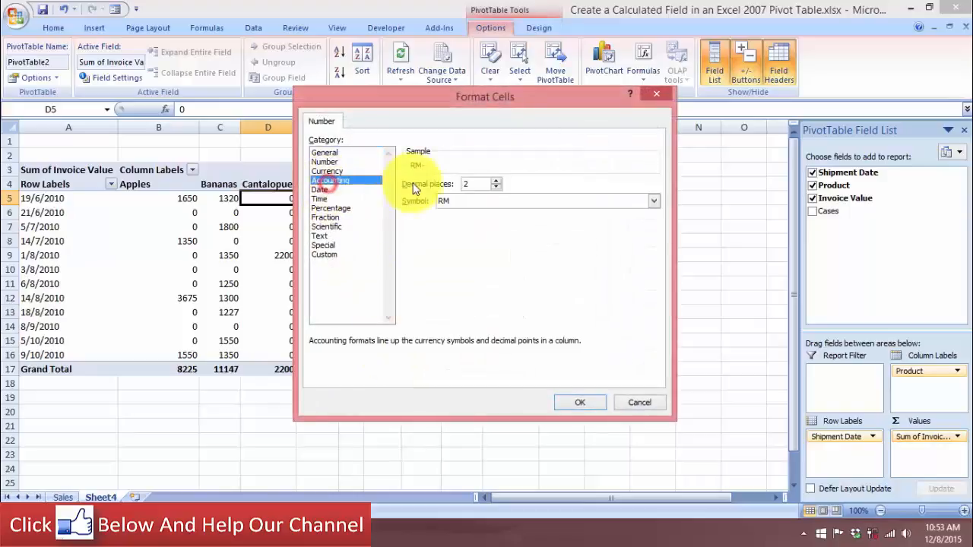
left_click(449, 201)
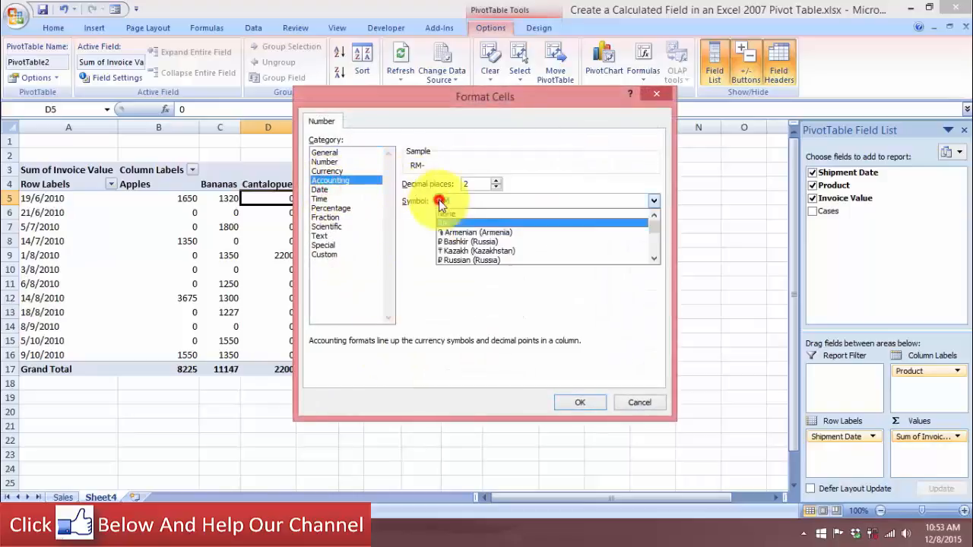
left_click(653, 258)
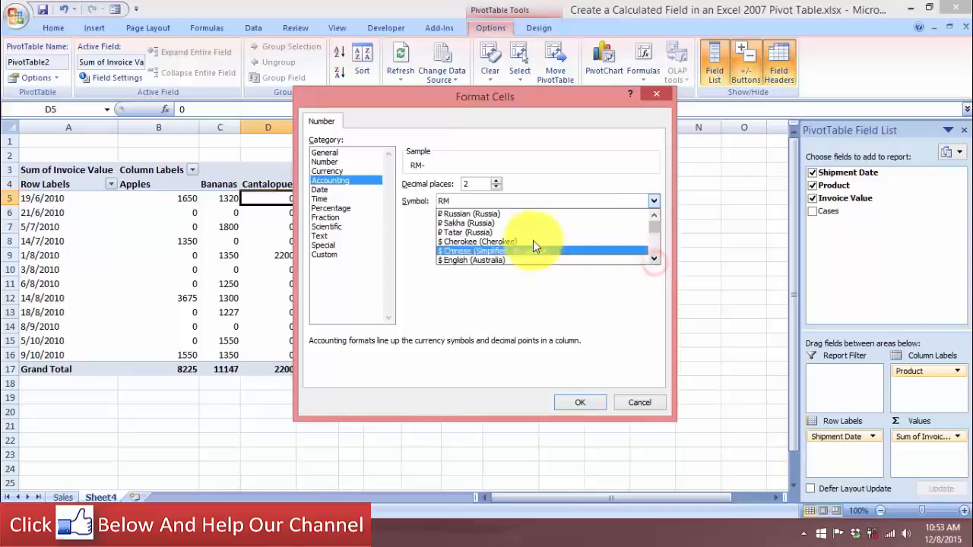
left_click(483, 260)
double_click(476, 182)
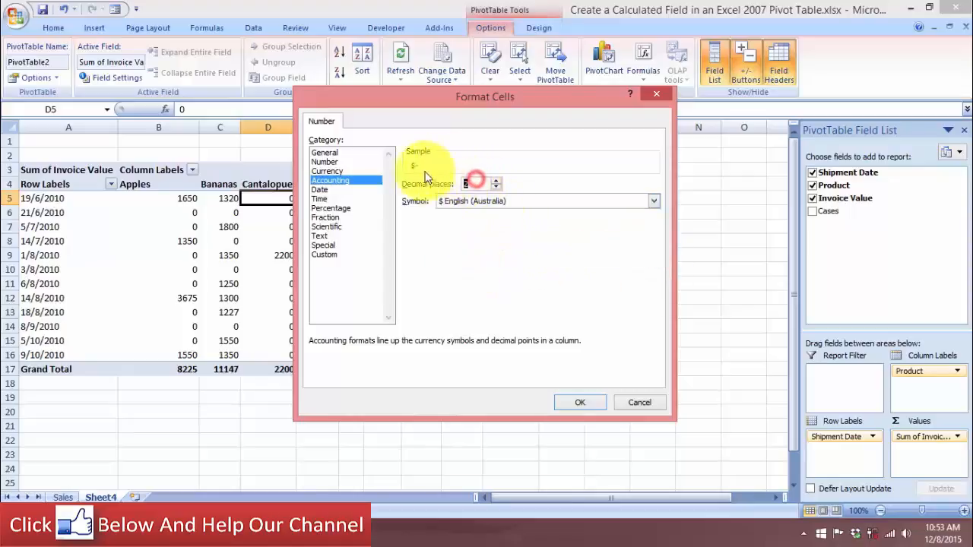
type("0")
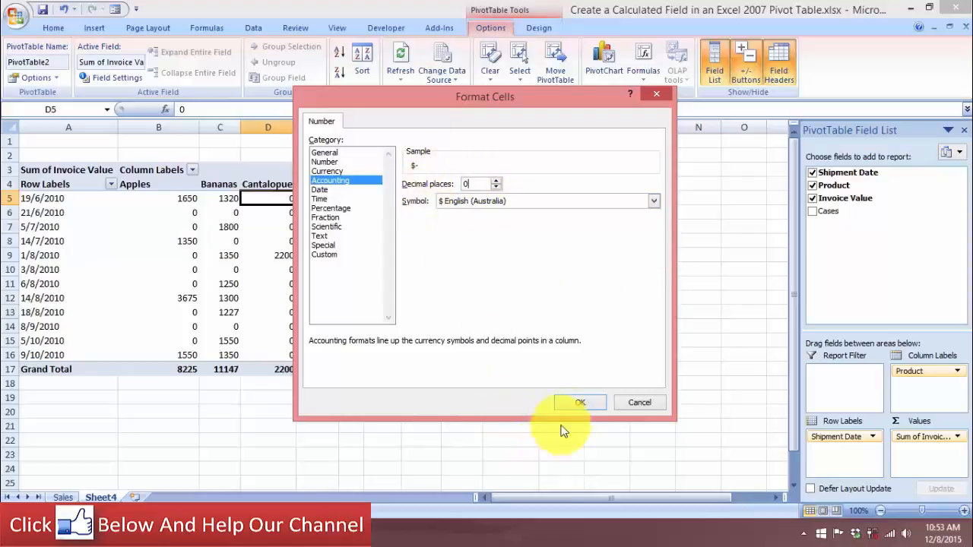
left_click(570, 403)
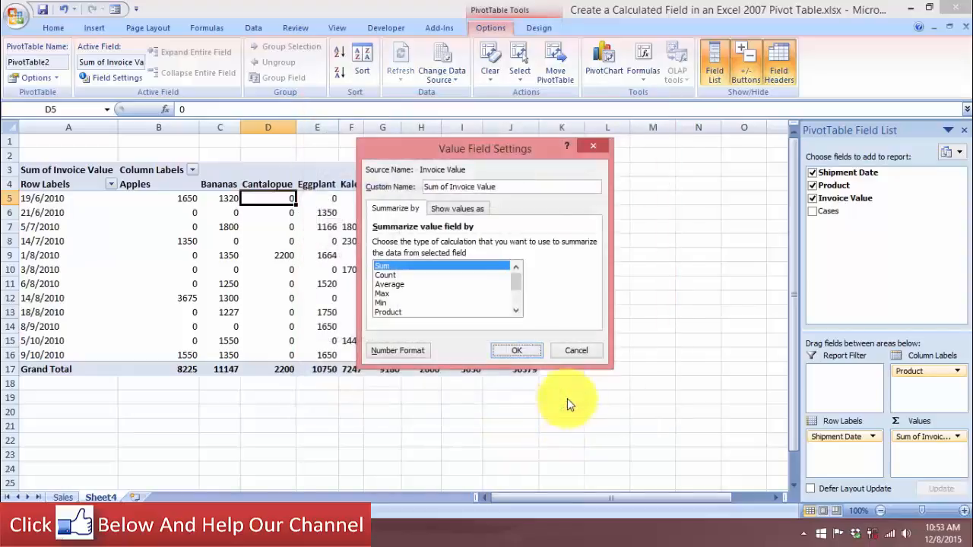
left_click(523, 350)
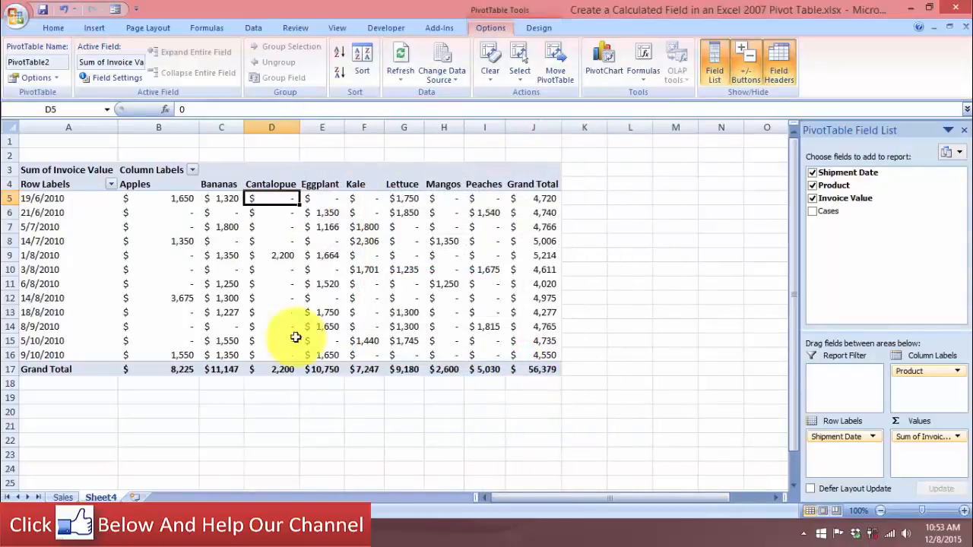
Start a new calculated field in the pivot table and name it "Price per case".
mouse_move(380, 296)
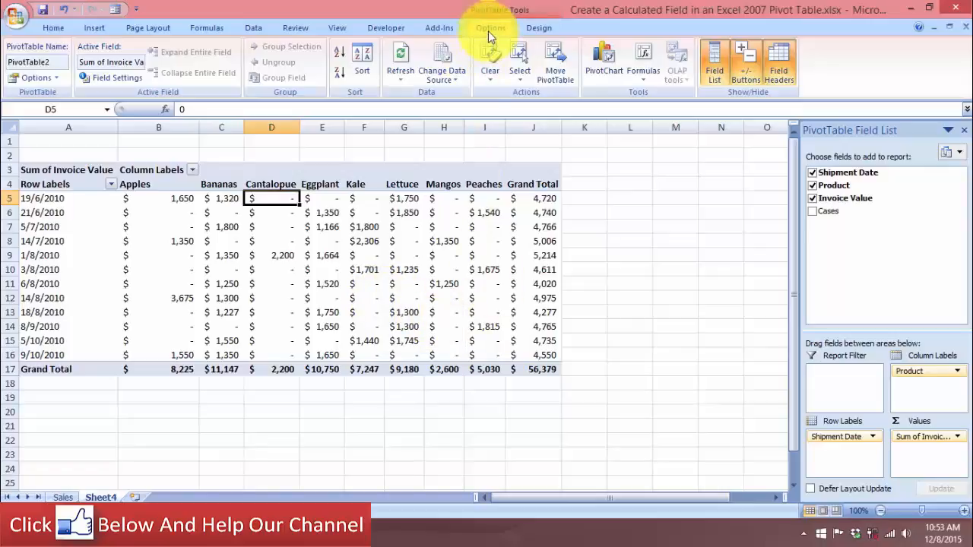
left_click(642, 85)
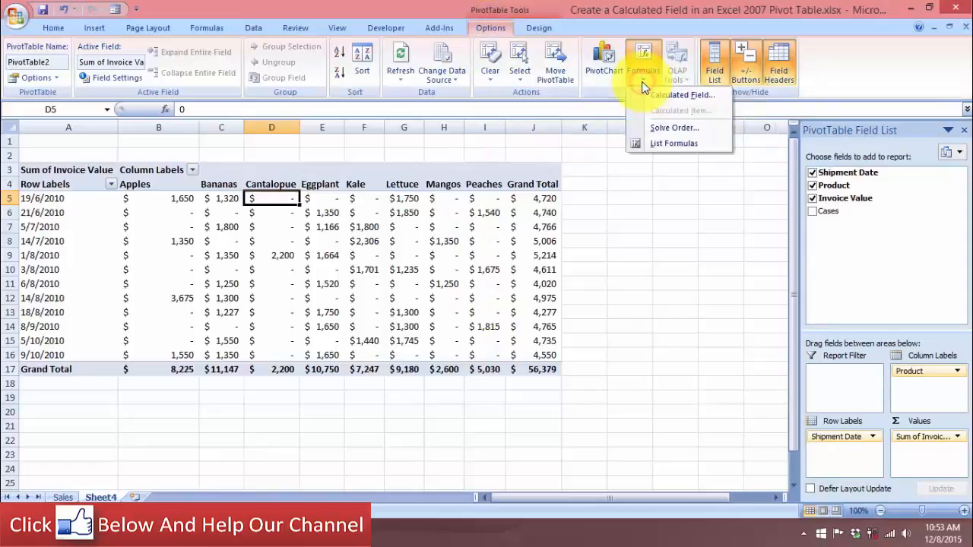
left_click(695, 96)
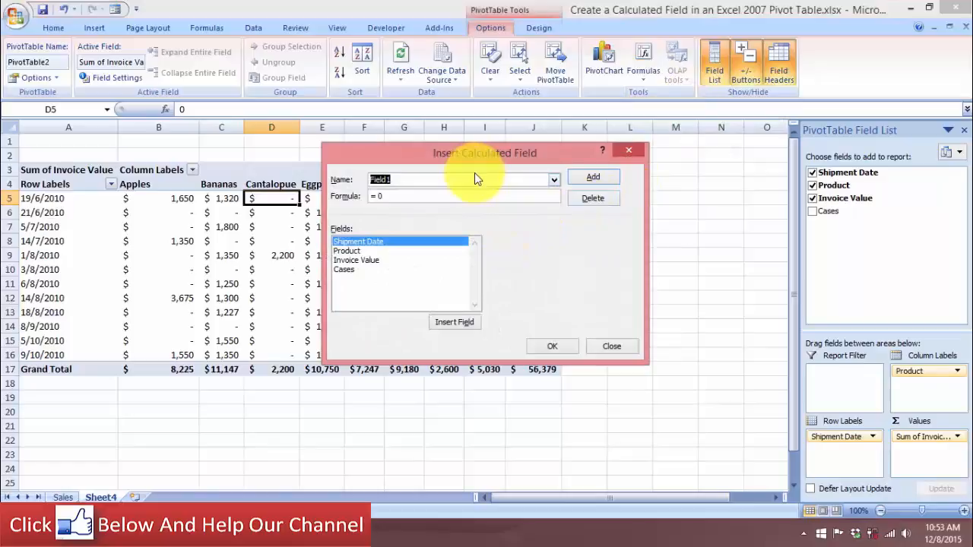
type("Pri")
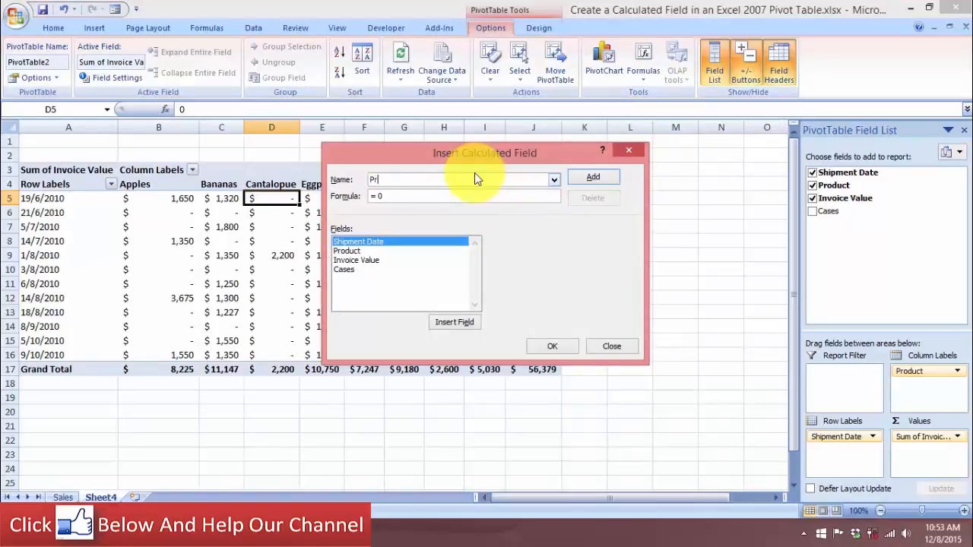
type("ce per case")
Set the calculated field's formula to = 'Invoice Value'/ Cases and add the field to the pivot table.
left_click(399, 195)
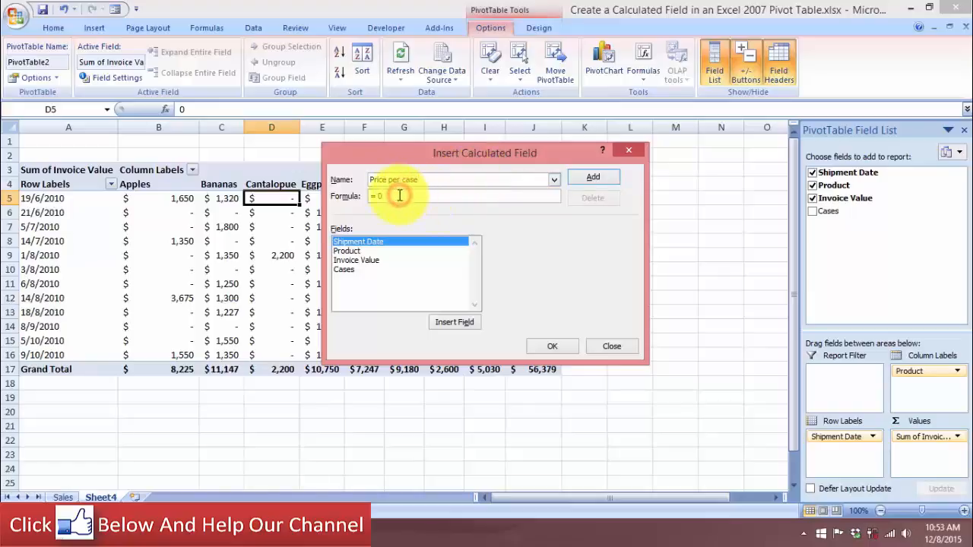
key("BackSpace")
key("BackSpace")
left_click_drag(452, 152, 468, 149)
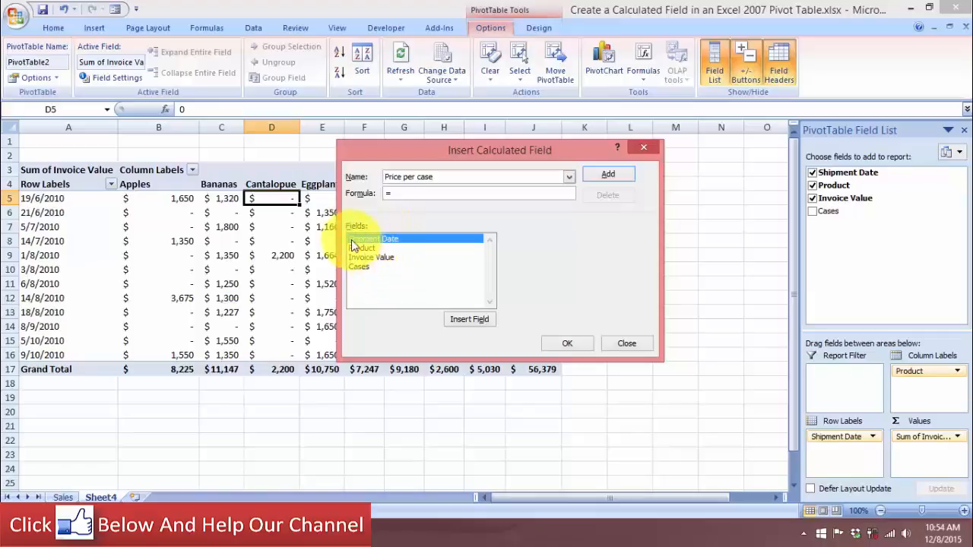
left_click(384, 258)
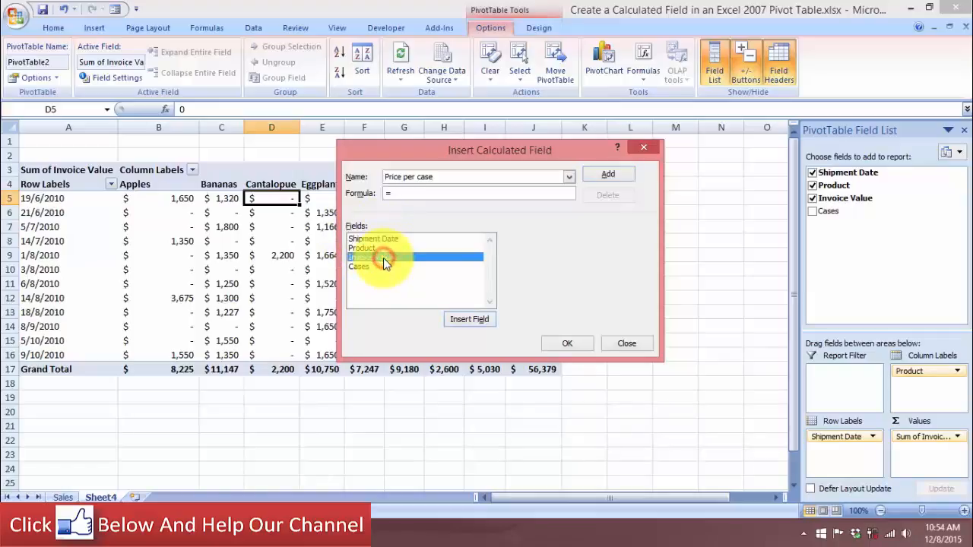
left_click(471, 323)
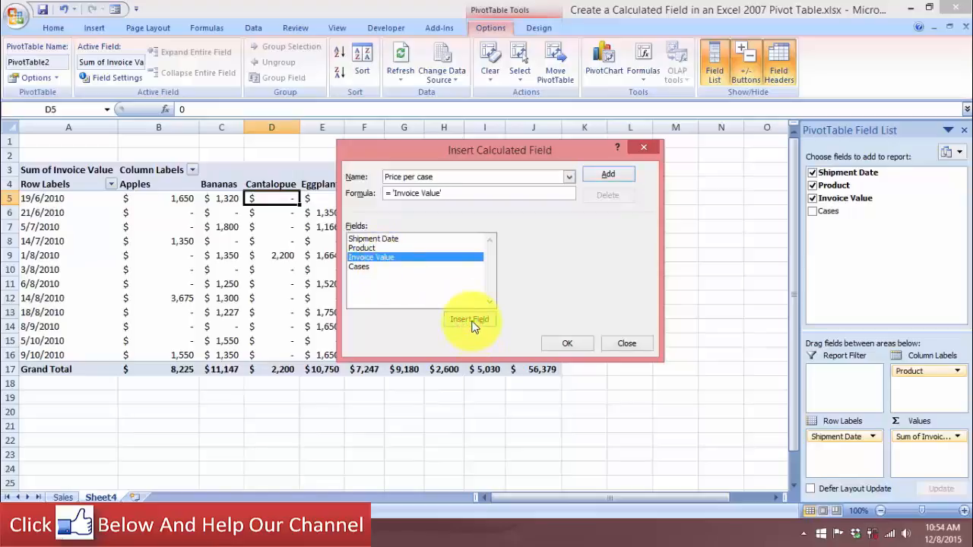
type("/")
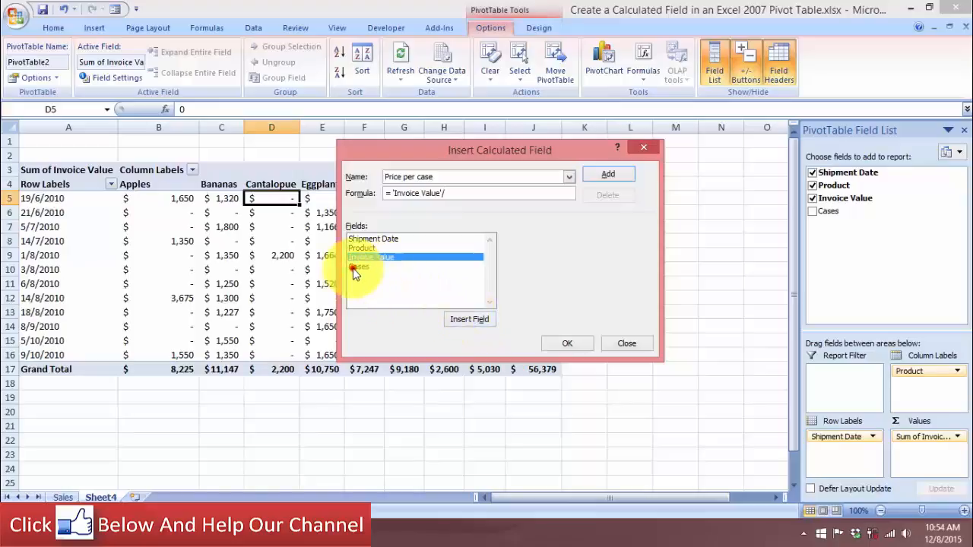
left_click(357, 267)
left_click(465, 322)
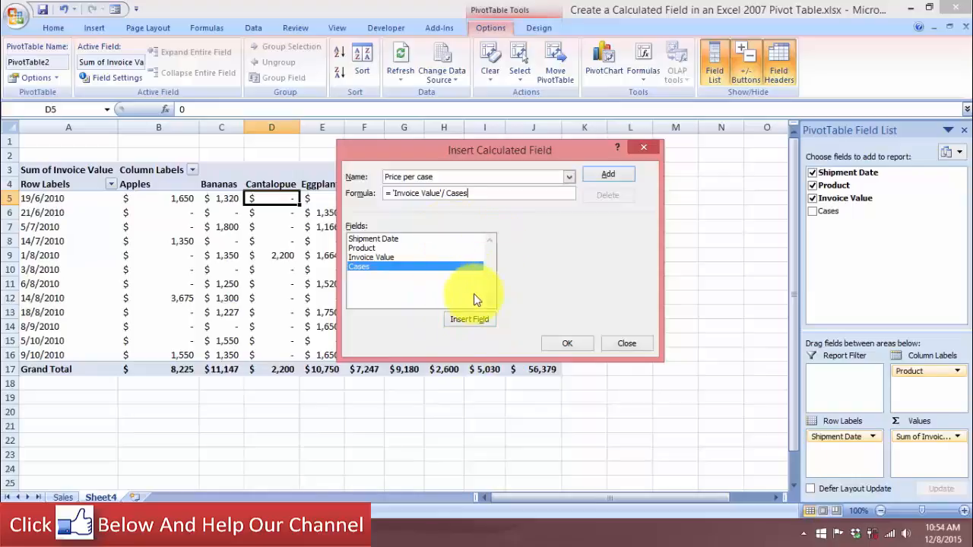
left_click(617, 179)
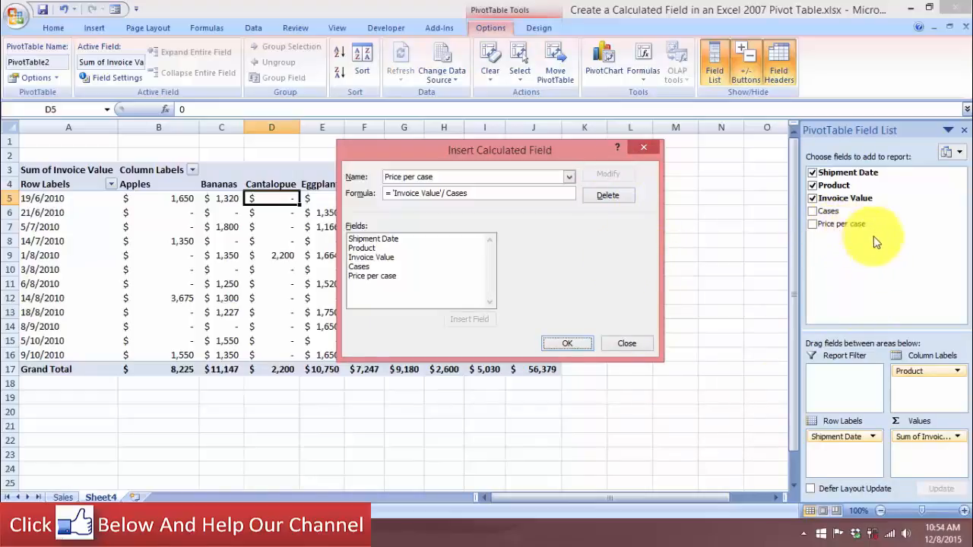
left_click(569, 346)
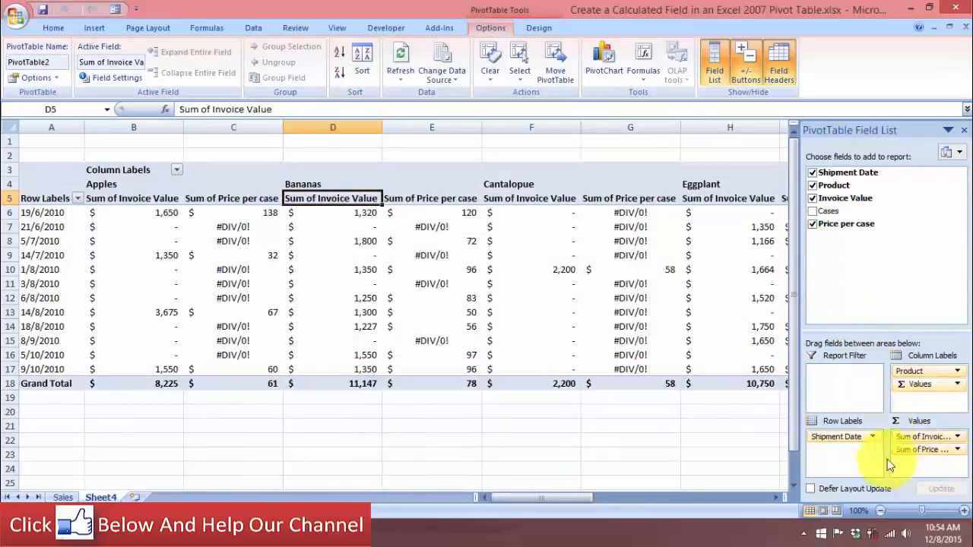
Remove the Invoice Value field from the pivot table, keeping Price per case as the value field.
left_click(686, 445)
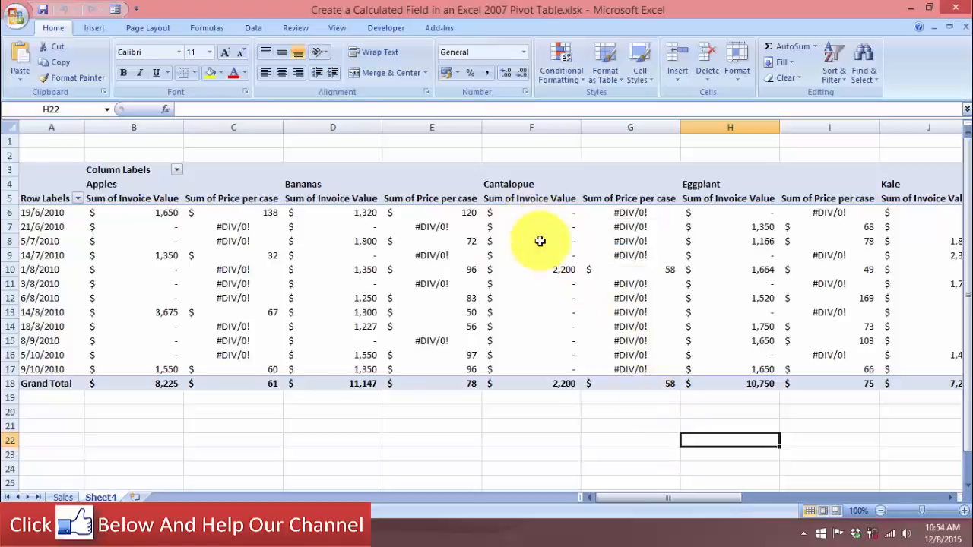
left_click(633, 199)
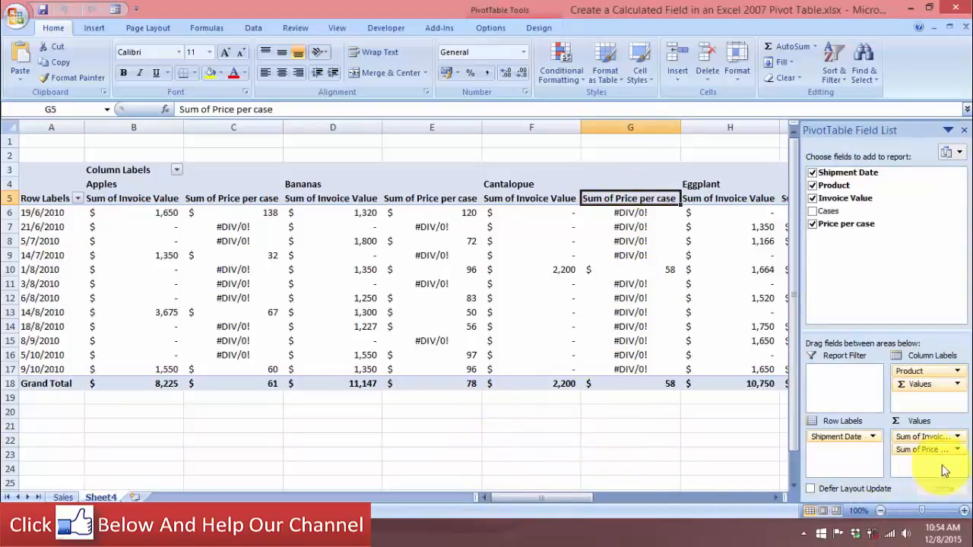
left_click(812, 198)
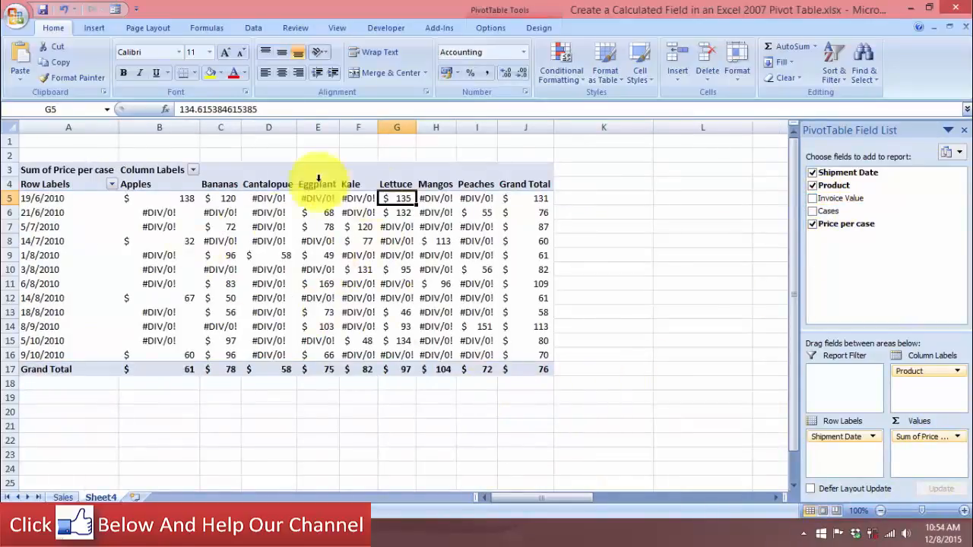
Set the pivot table options to show 0 for error values.
mouse_move(461, 266)
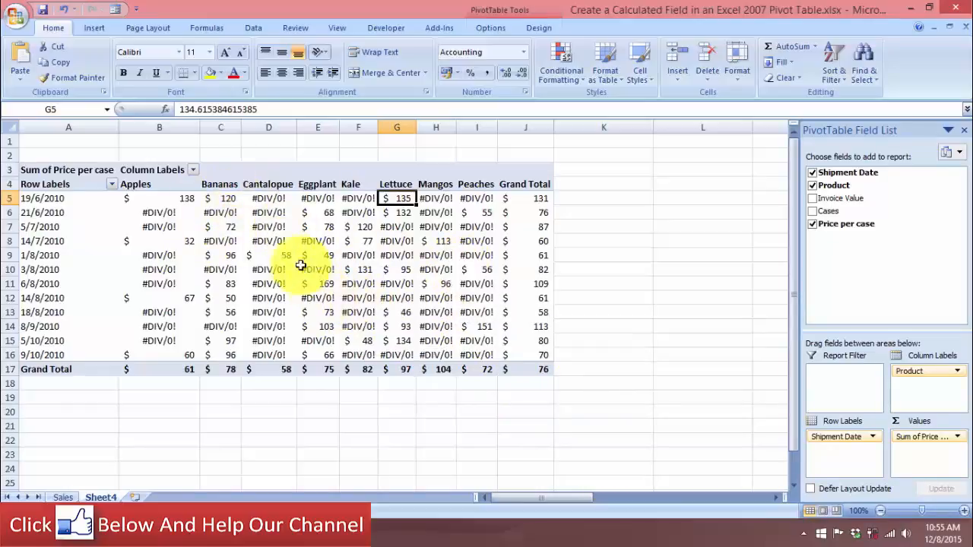
mouse_move(267, 202)
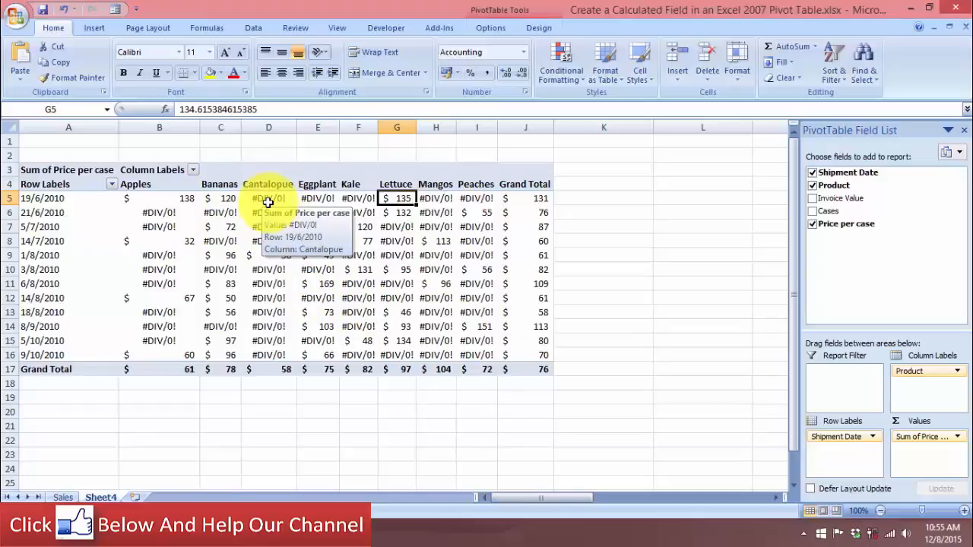
left_click(268, 202)
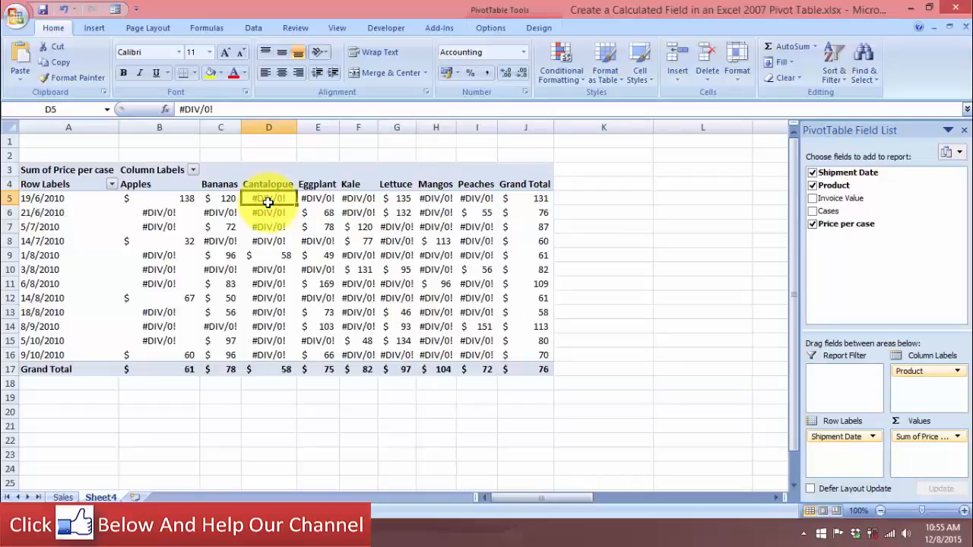
left_click(490, 28)
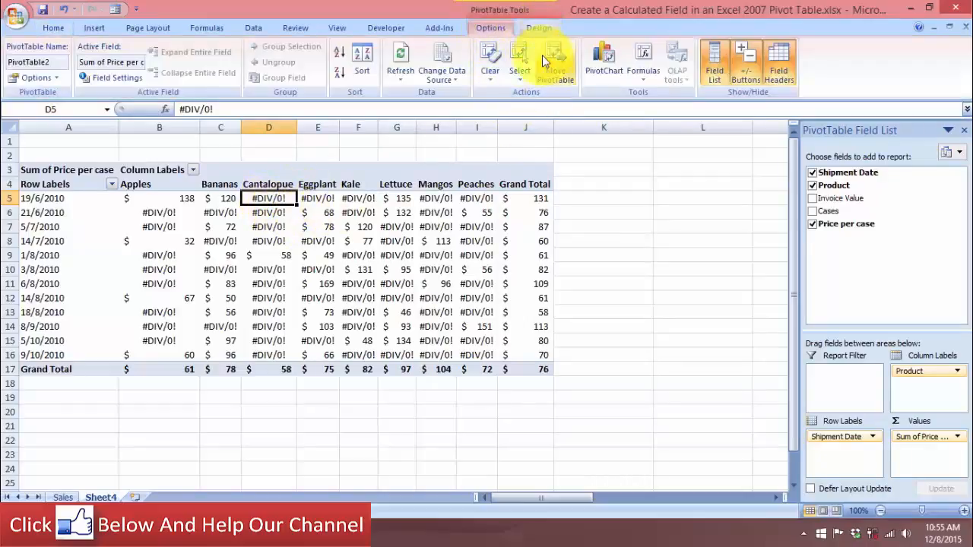
left_click(45, 76)
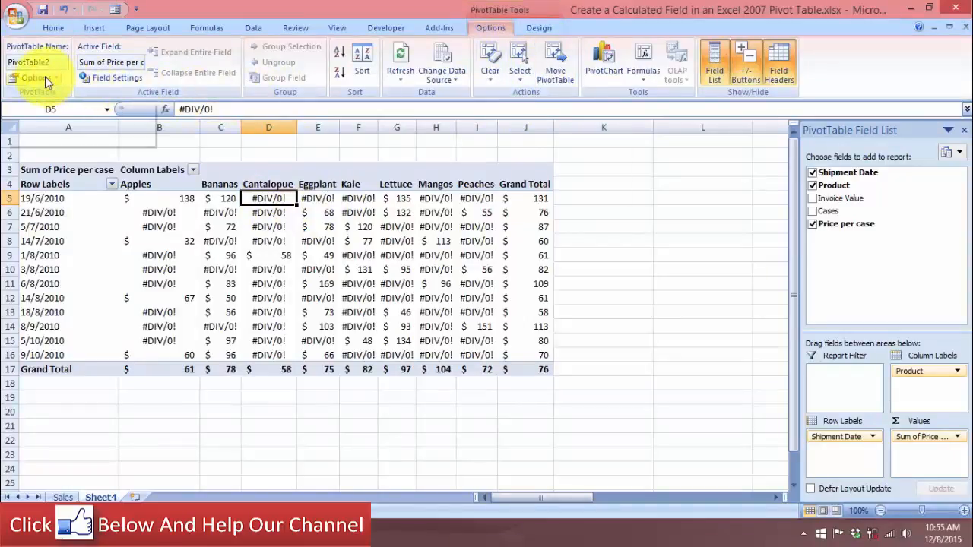
left_click(44, 79)
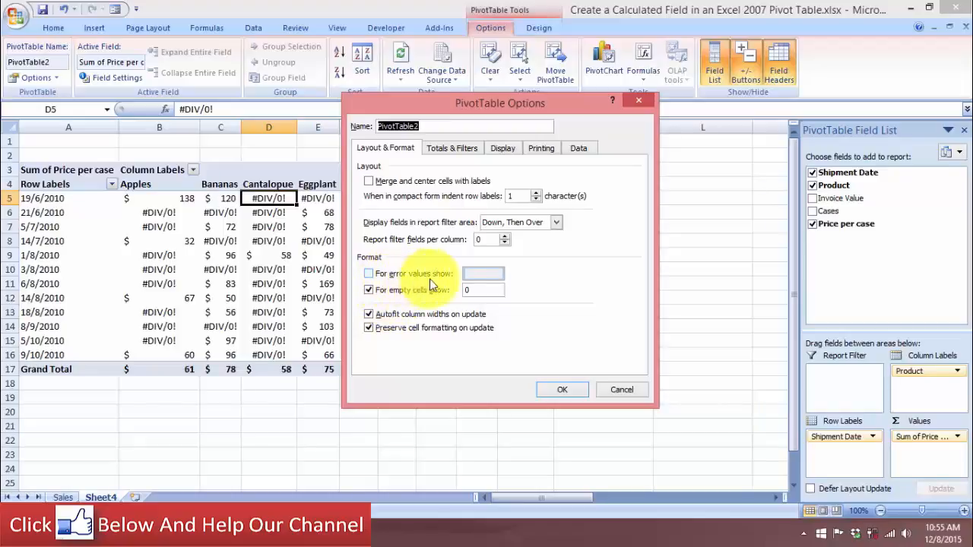
left_click(369, 274)
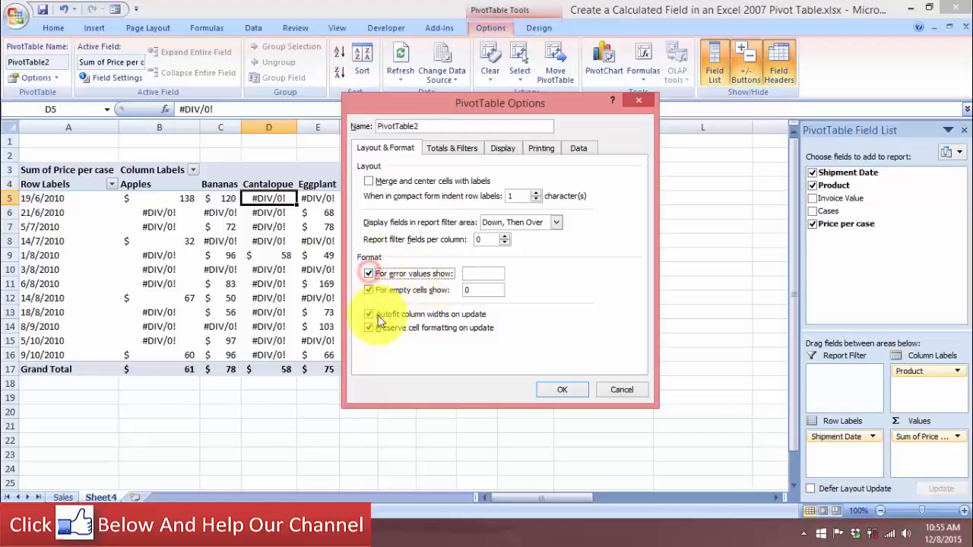
left_click(474, 278)
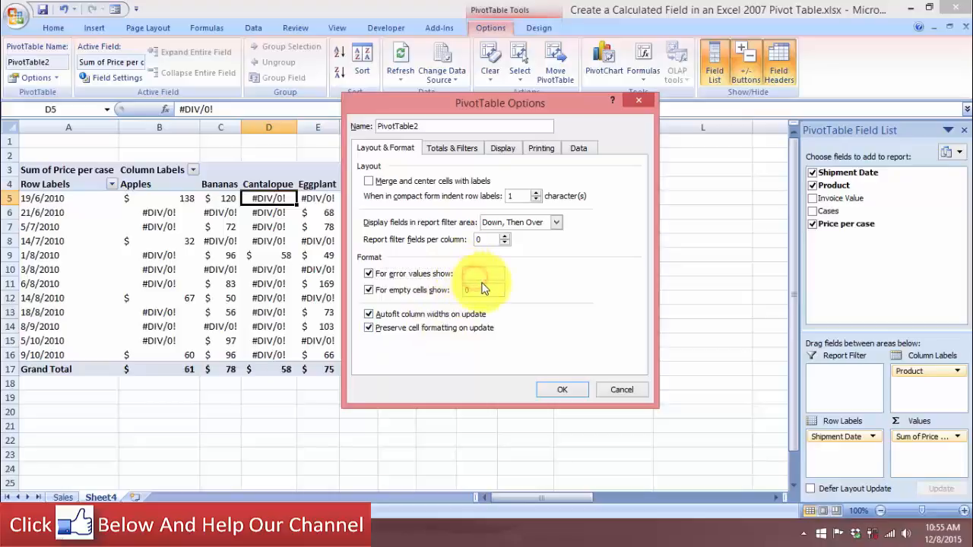
type("0")
left_click(560, 390)
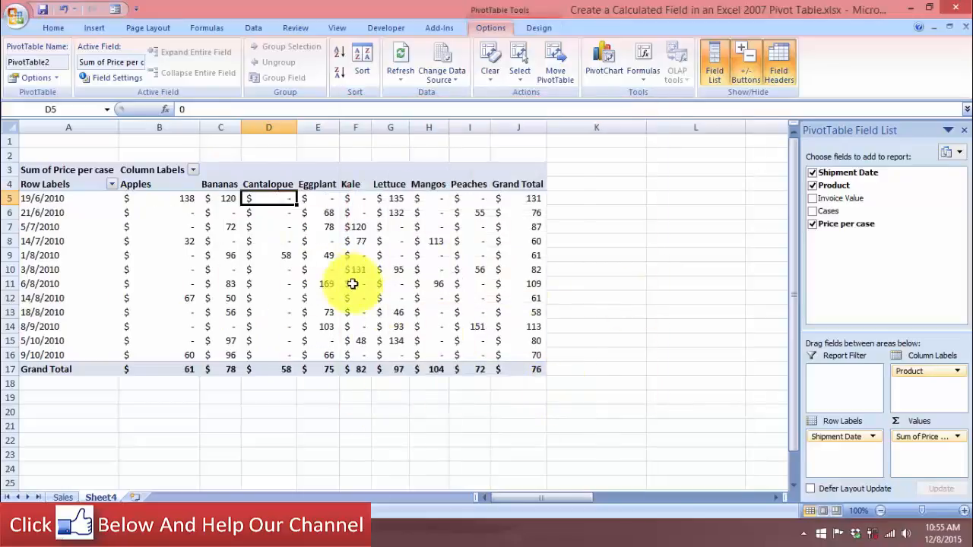
mouse_move(277, 263)
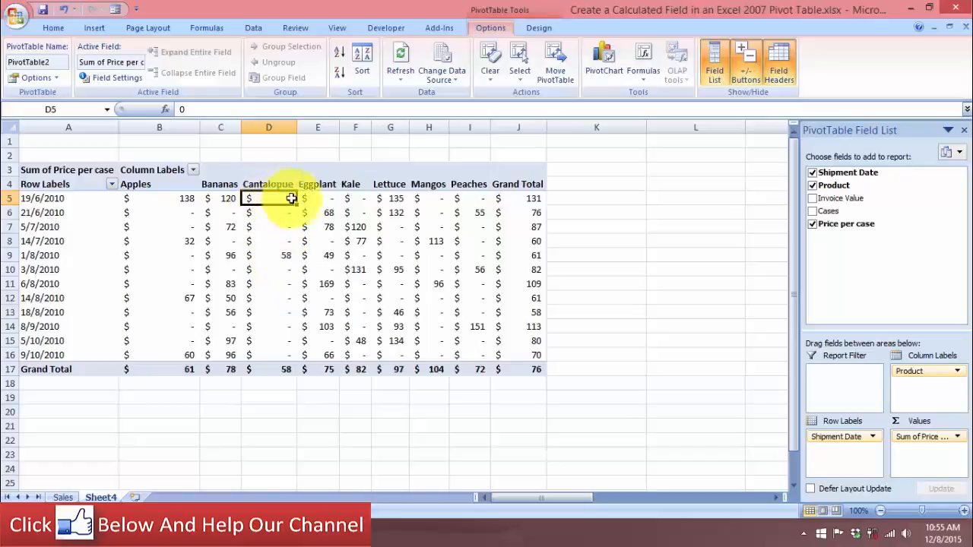
mouse_move(336, 353)
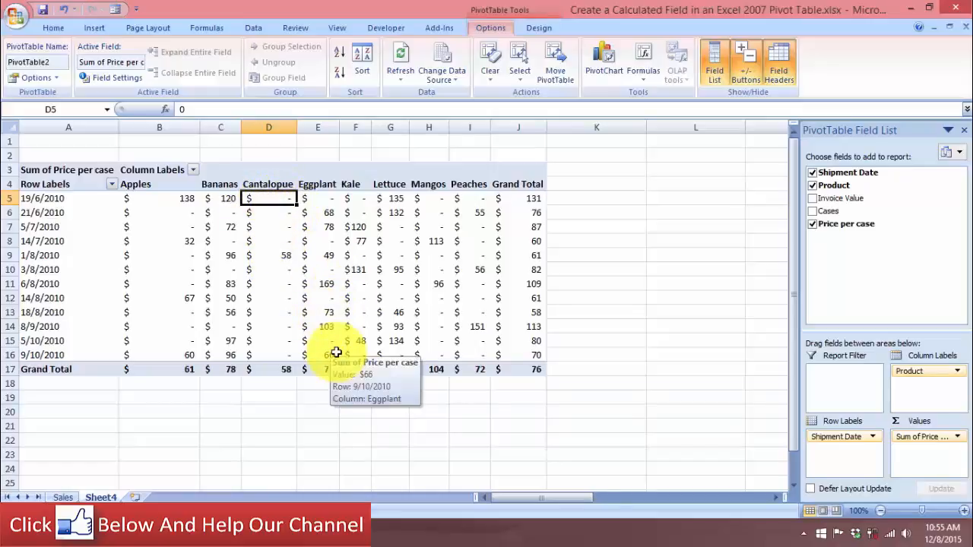